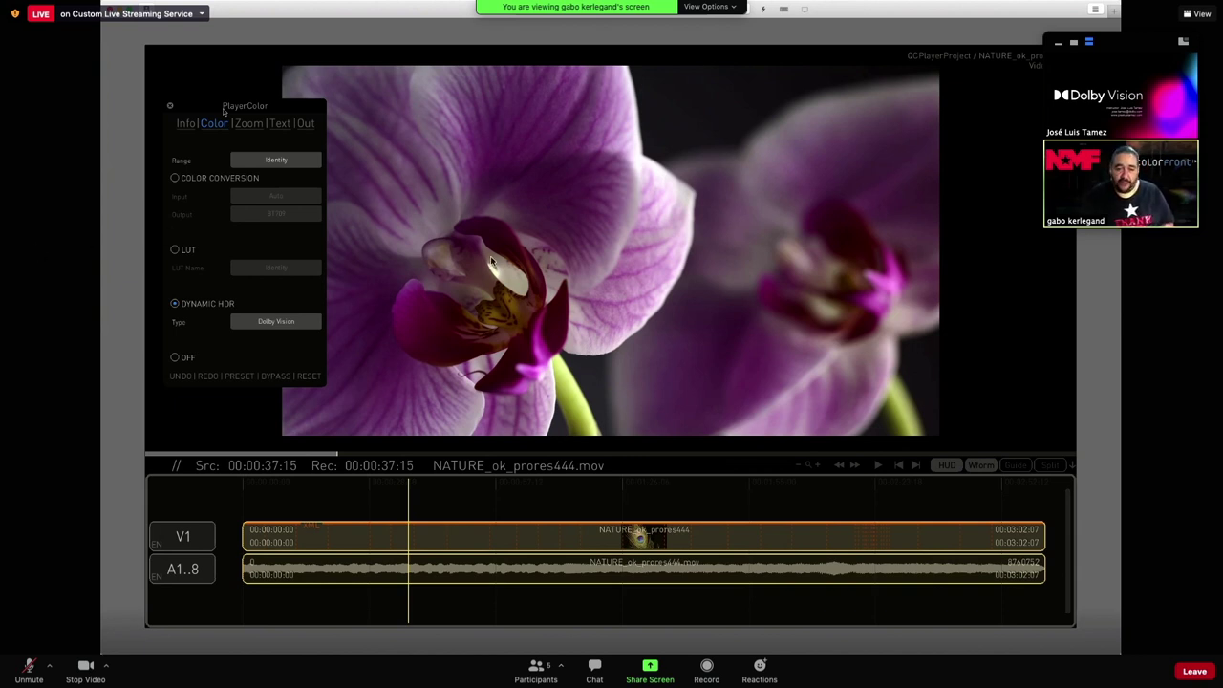
Switch the Zoom video thumbnails to show only the active speaker, then enlarge the thumbnail and reposition it beside the image
click(1073, 46)
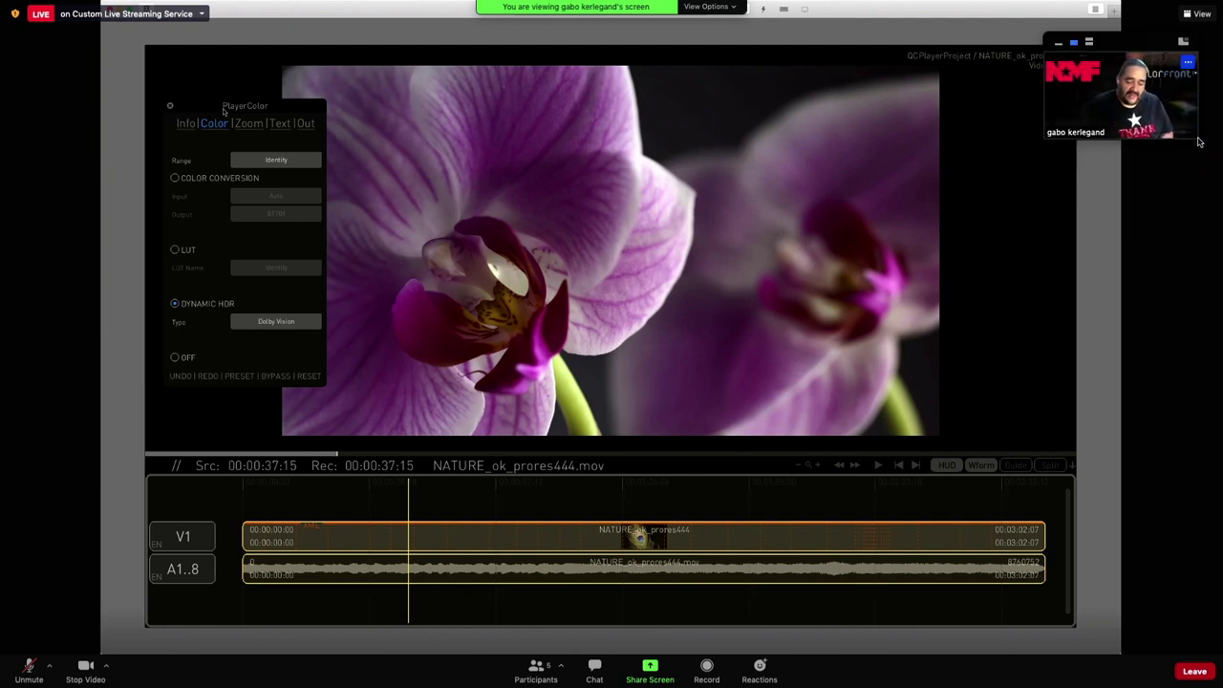
drag(1194, 150, 1202, 164)
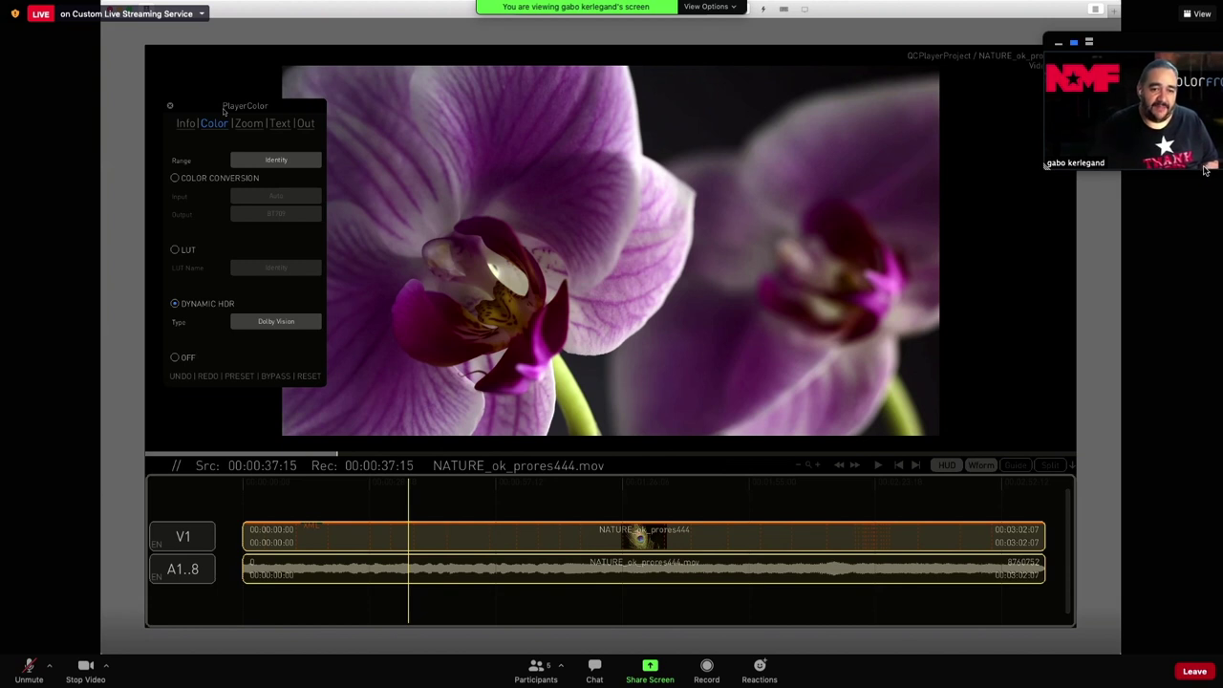
drag(1146, 44, 1083, 89)
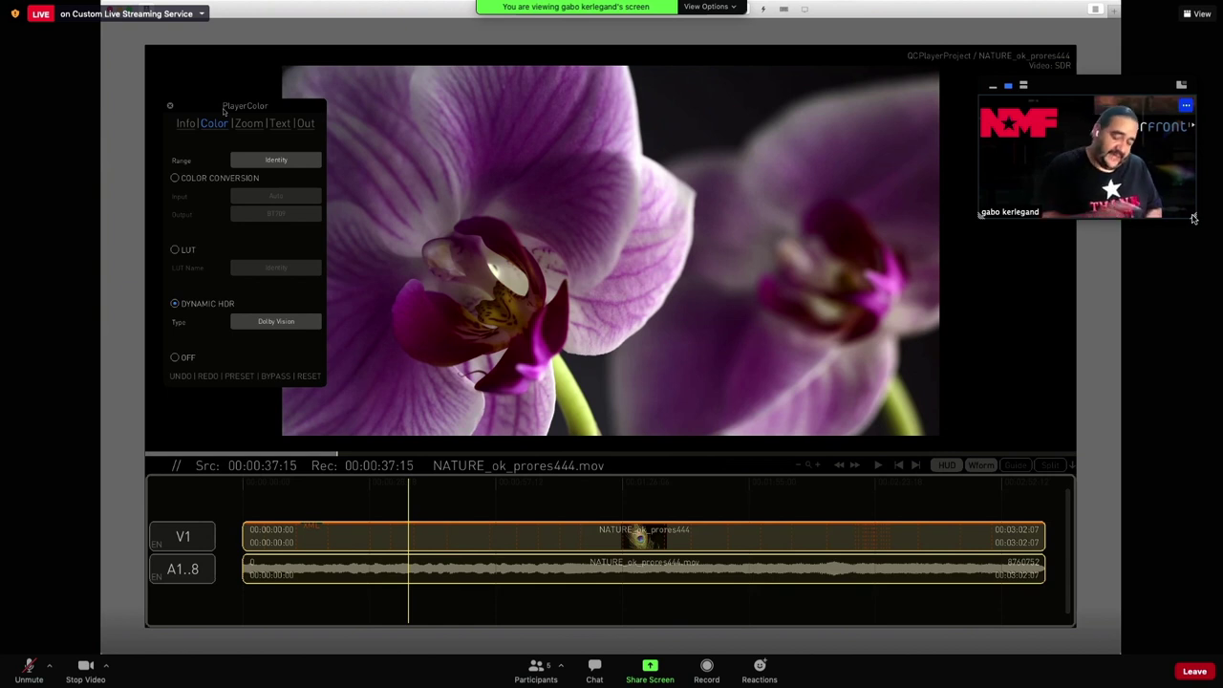
drag(1196, 222, 1196, 226)
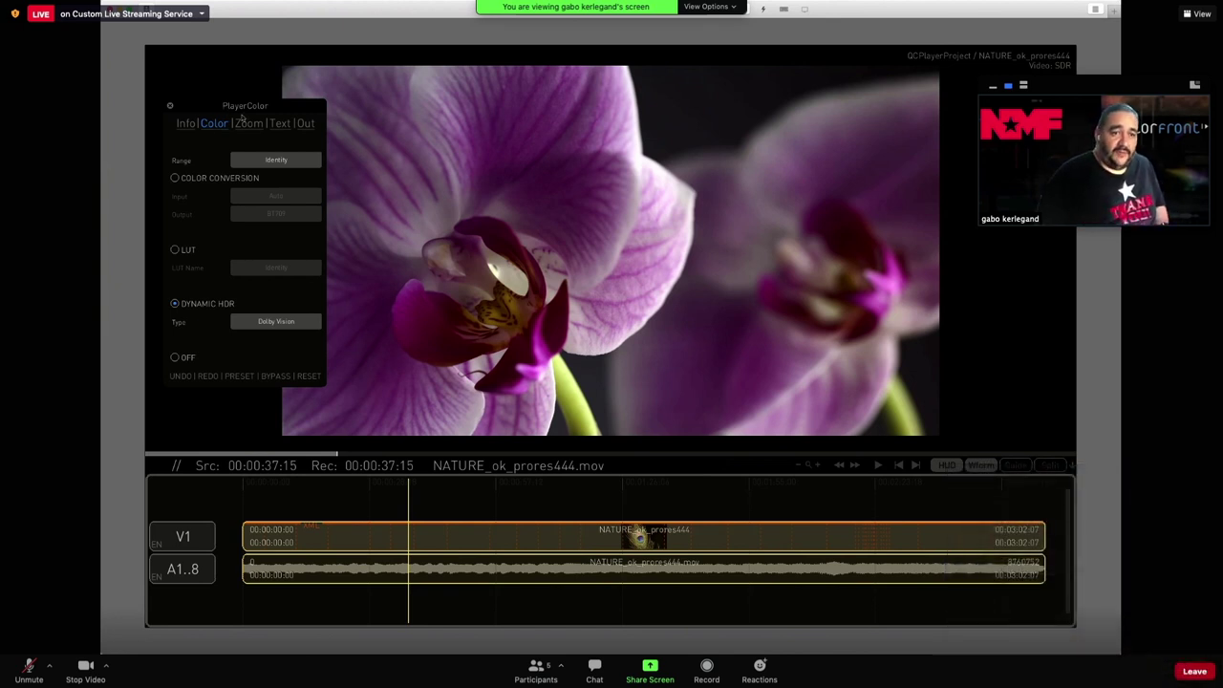
Close the PlayerColor panel and examine the orchid clip's video and audio details in the Media Metadata window
mouse_move(256, 105)
mouse_down()
mouse_move(239, 97)
mouse_move(260, 91)
mouse_up()
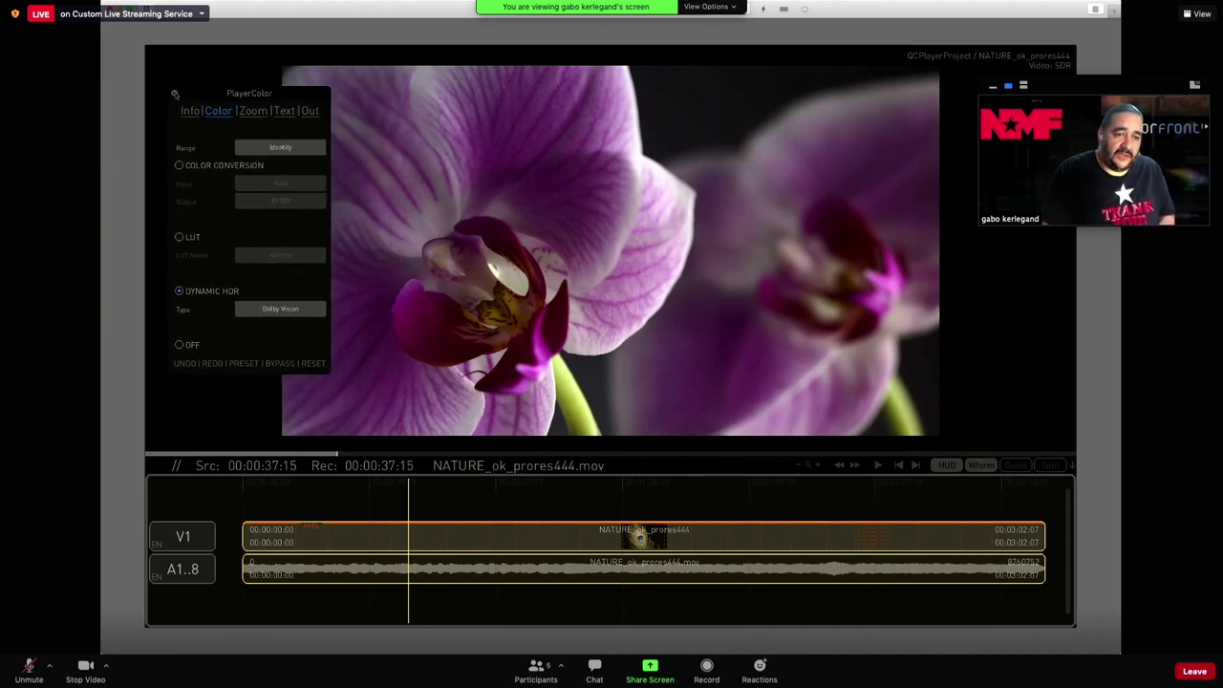
click(175, 94)
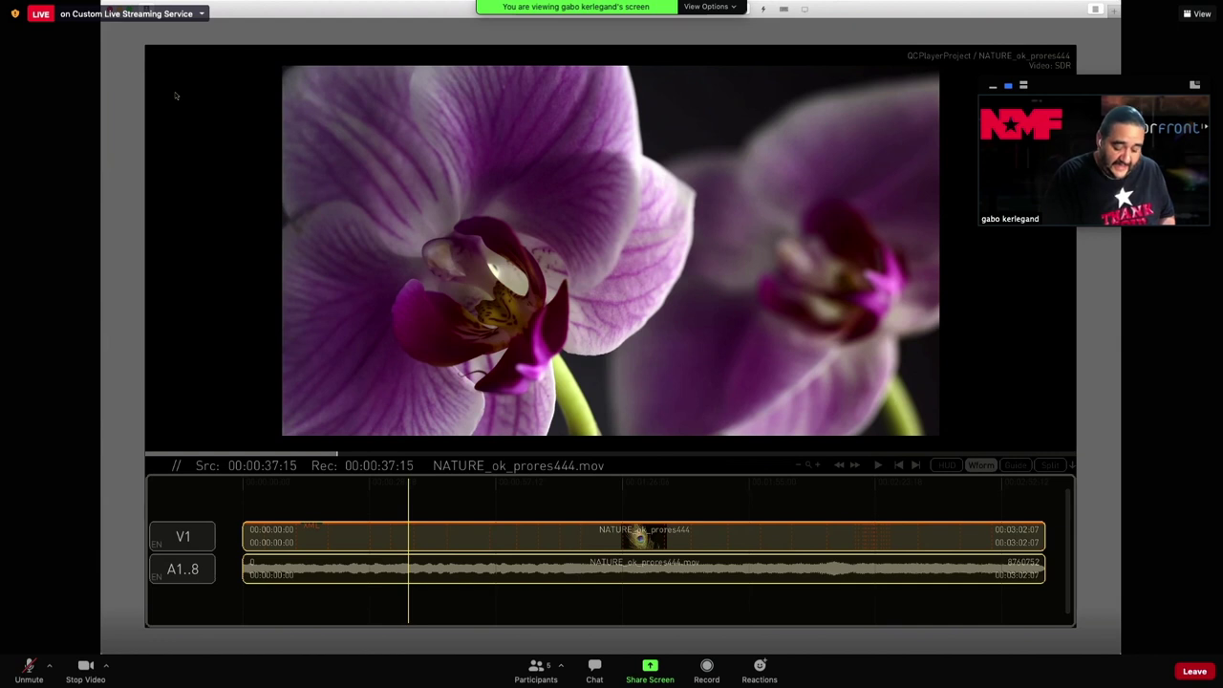
key(m)
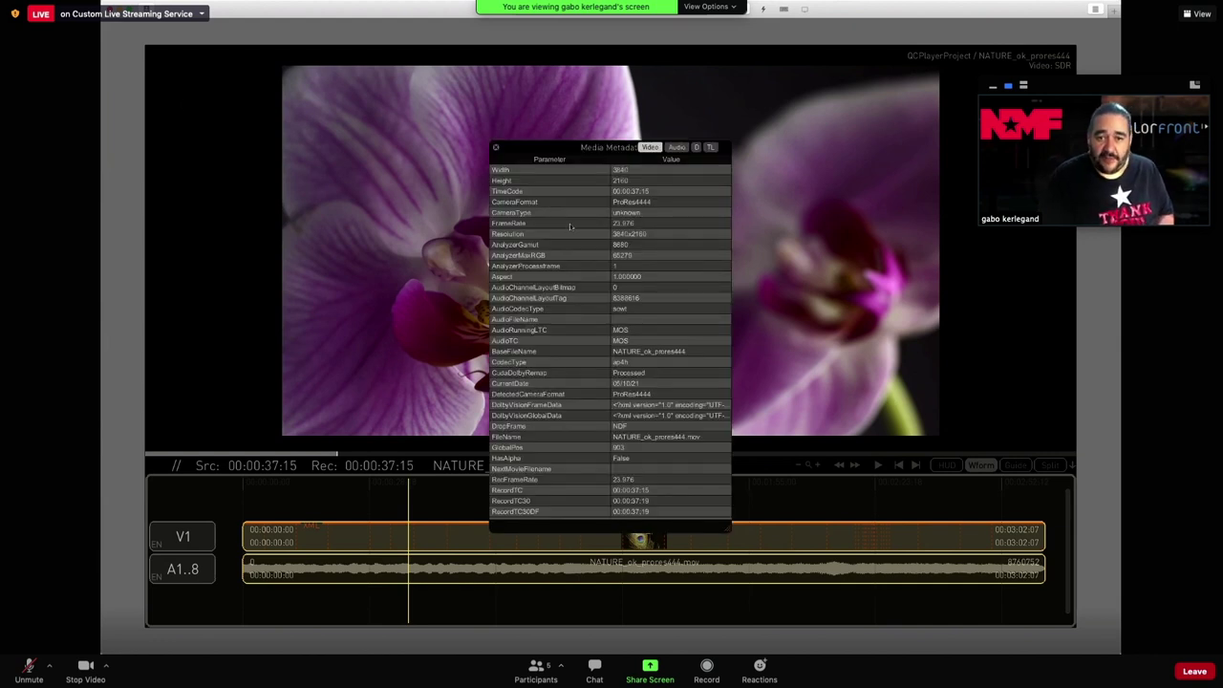
drag(614, 148, 558, 94)
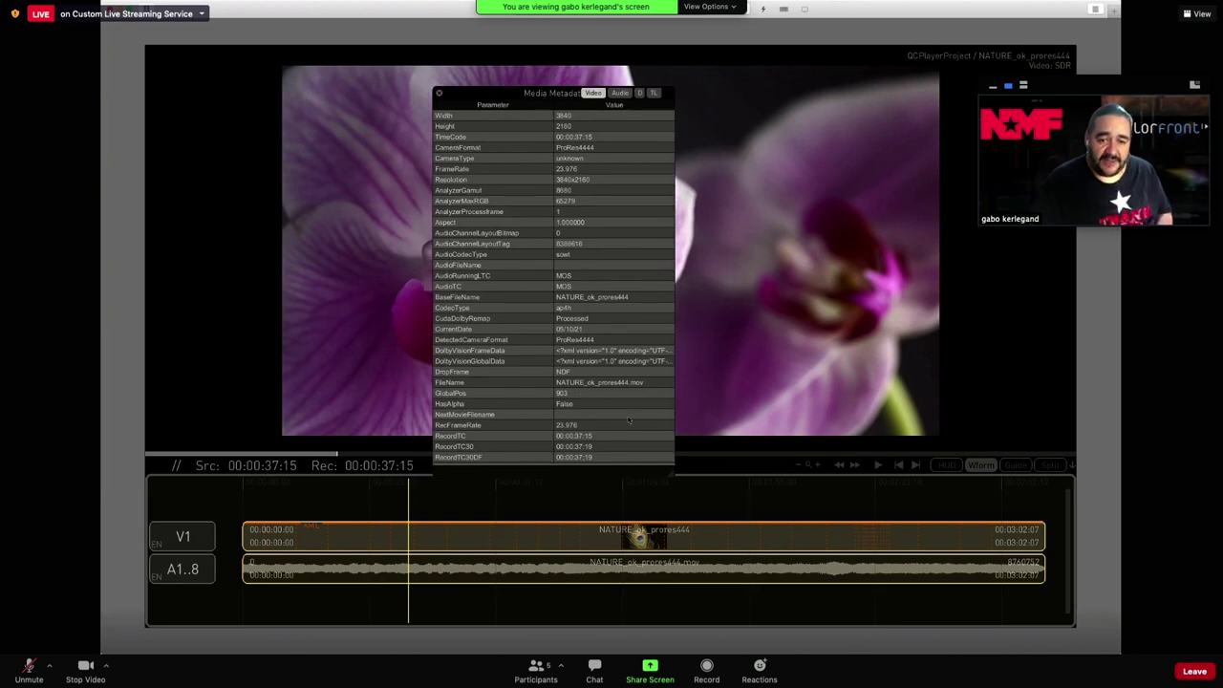
scroll(621, 334, down, 5)
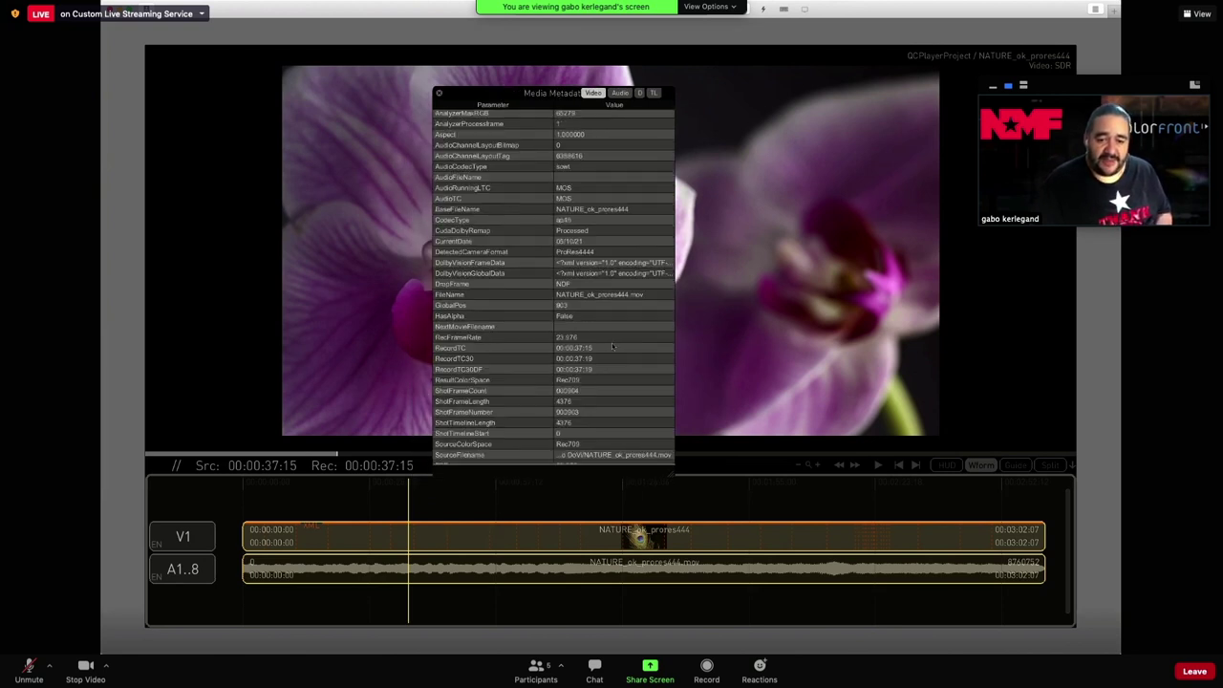
scroll(612, 346, up, 5)
click(620, 92)
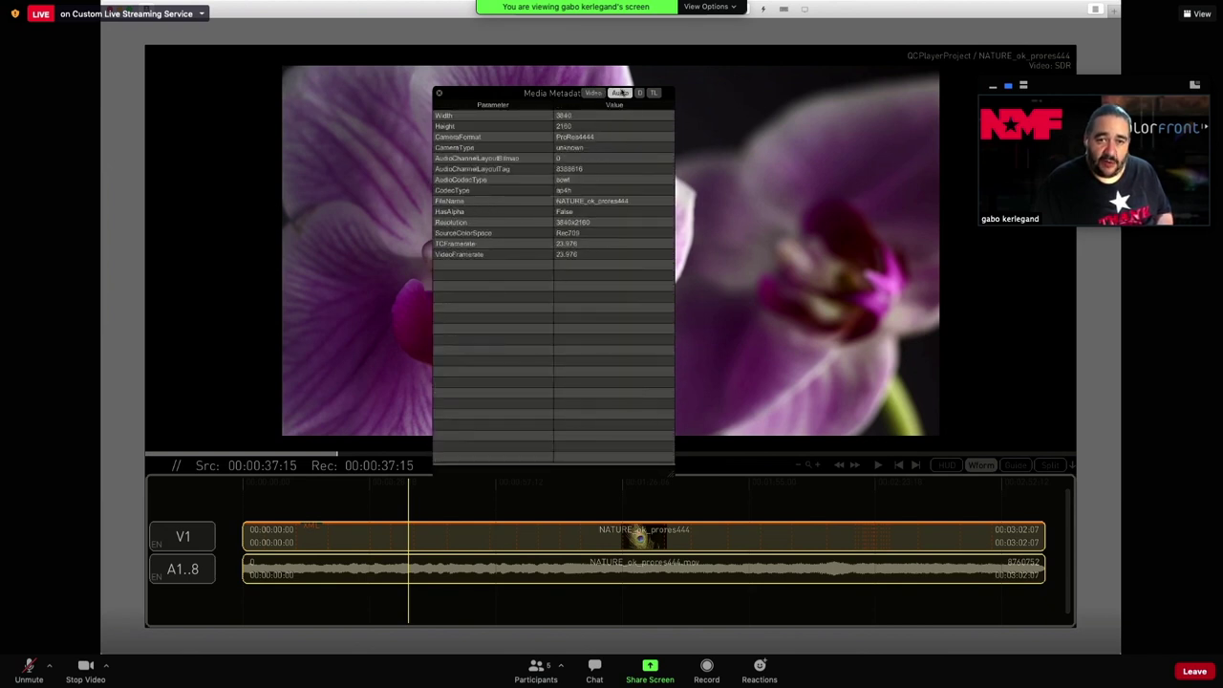
Examine the frame-by-frame Dolby Vision trim metadata across several shots, ending on the green lizard at 00:01:18:14
click(639, 92)
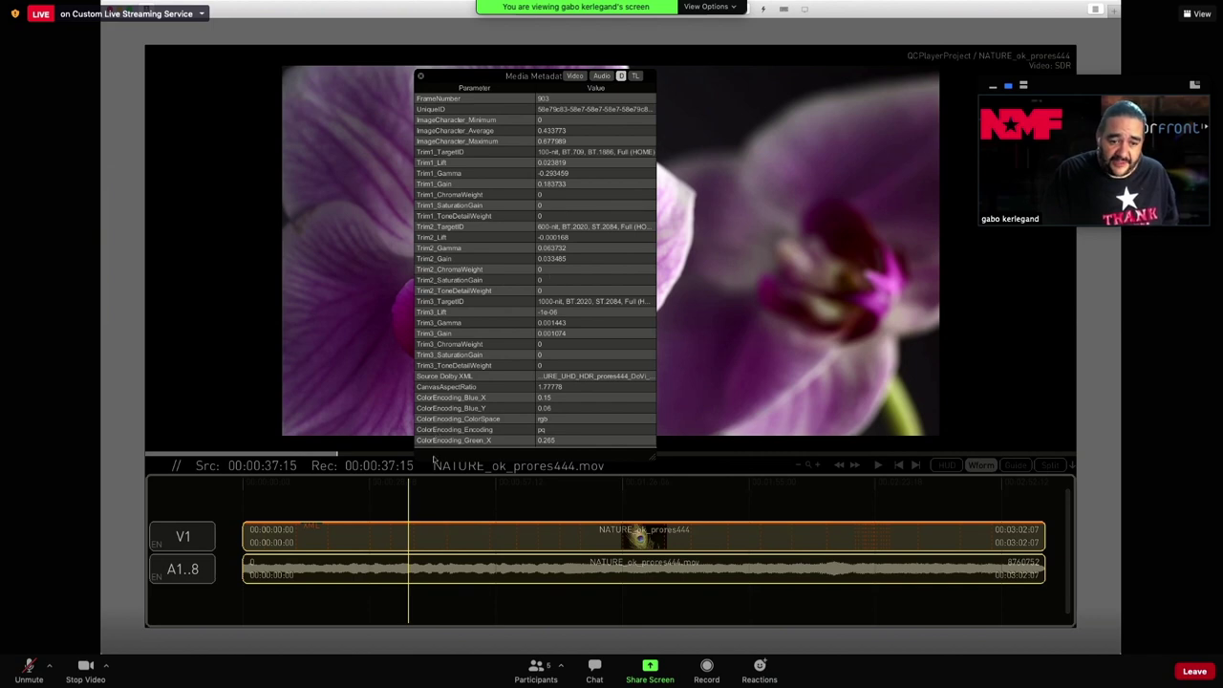
key(l)
key(l)
key(l)
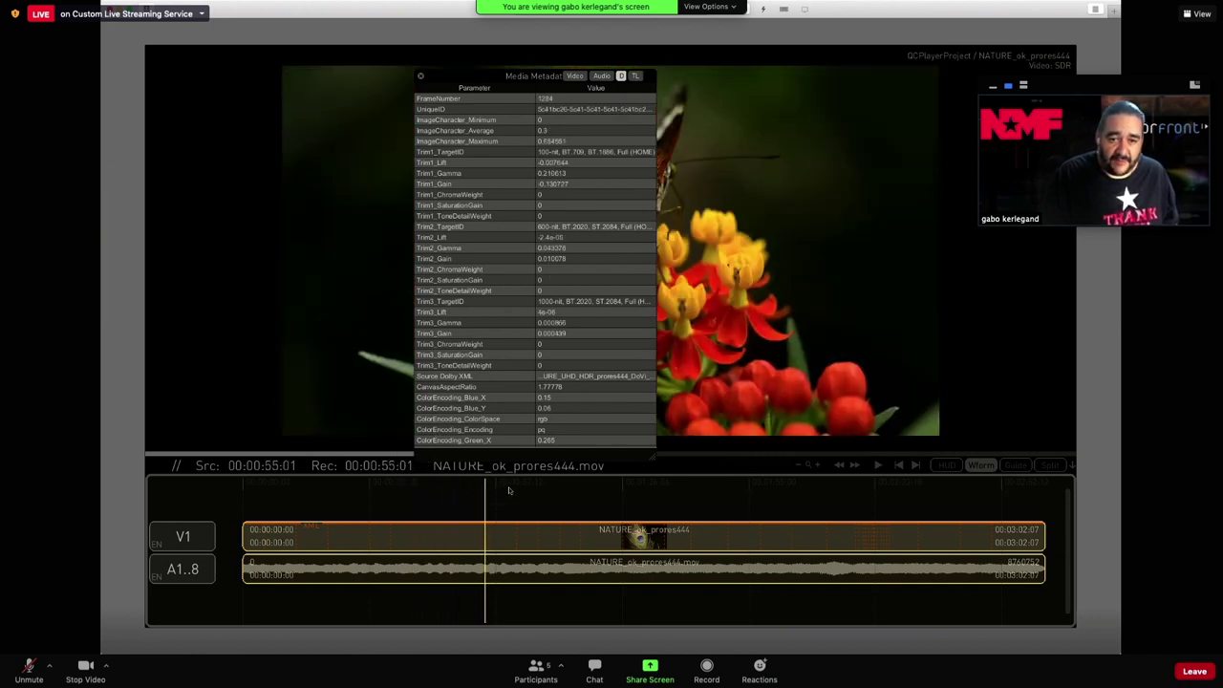
key(k)
key(l)
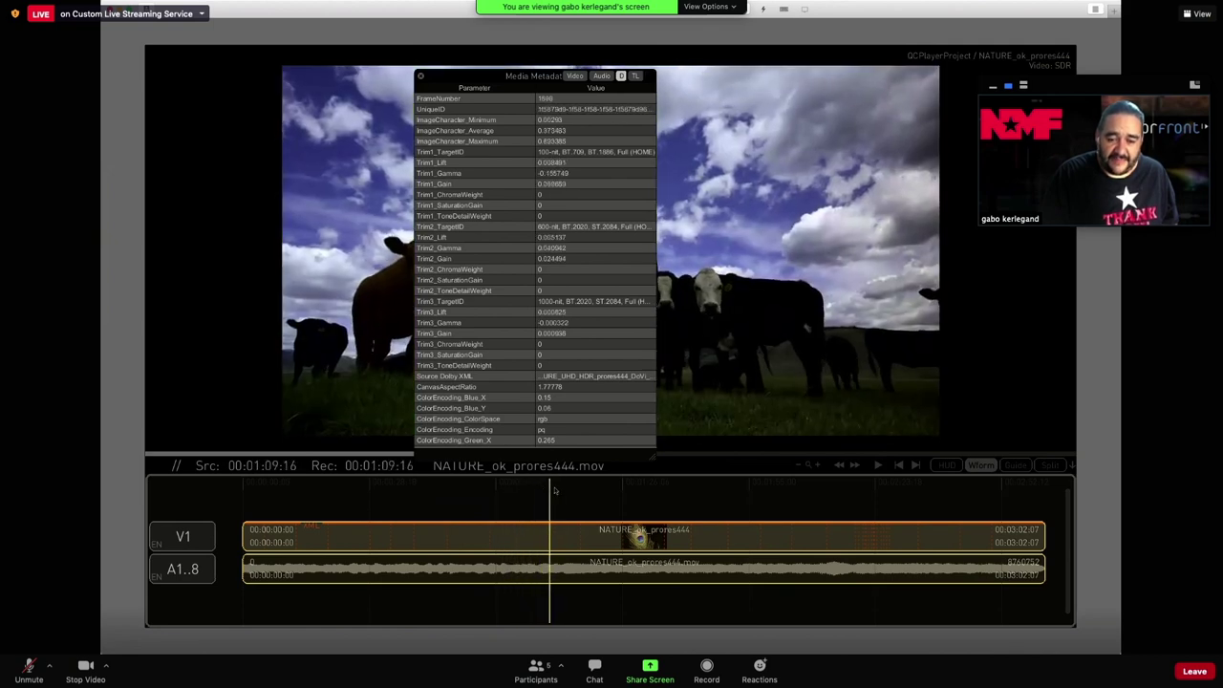
click(573, 486)
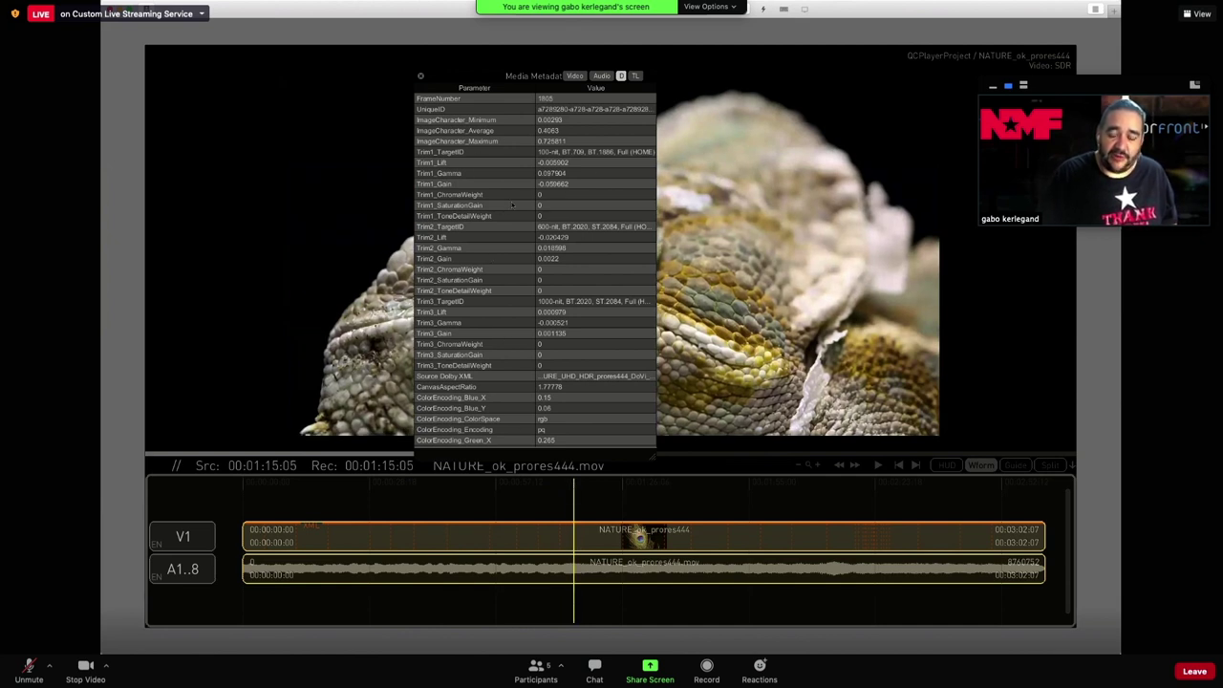
drag(577, 487, 452, 524)
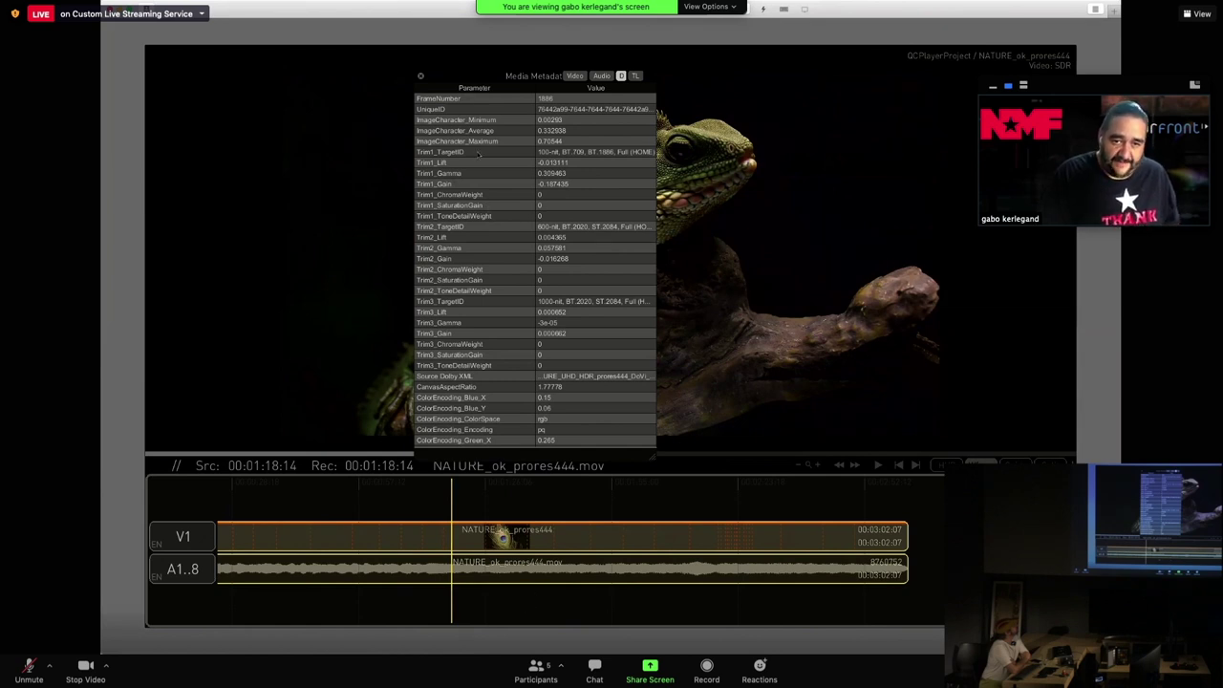
Close the Media Metadata window and move the playhead back to the cow shot at 00:01:09:19
click(421, 76)
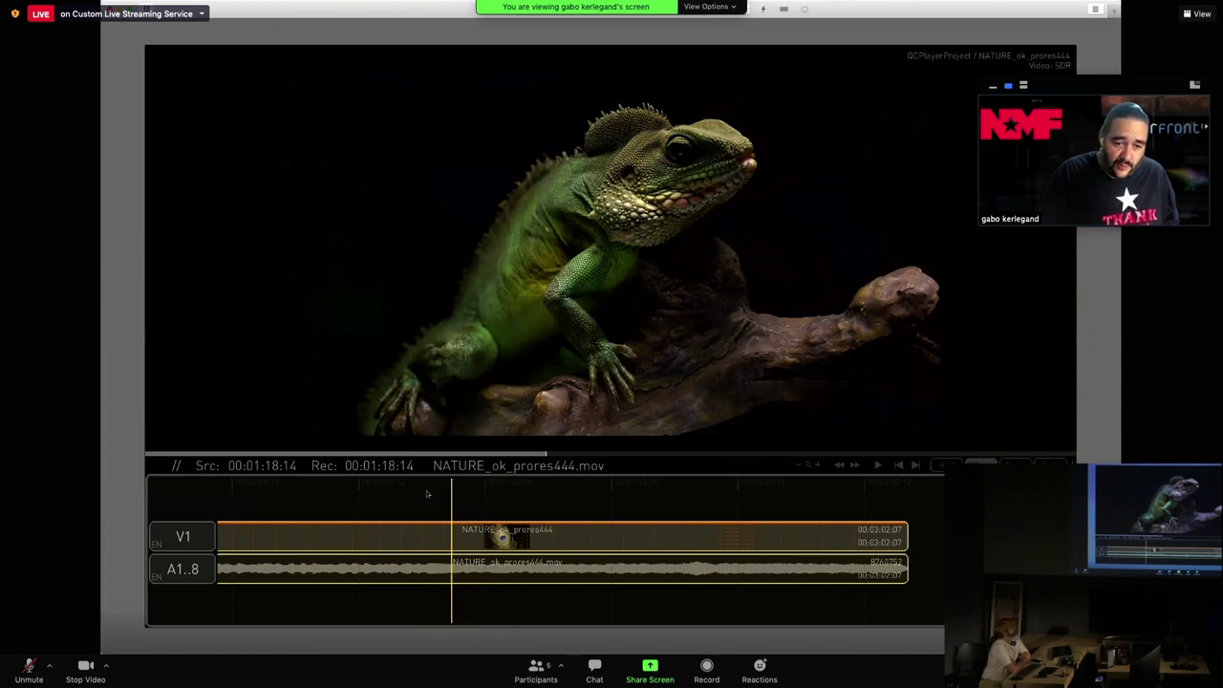
key(Left)
mouse_move(421, 493)
mouse_down()
mouse_move(399, 493)
mouse_move(414, 493)
mouse_up()
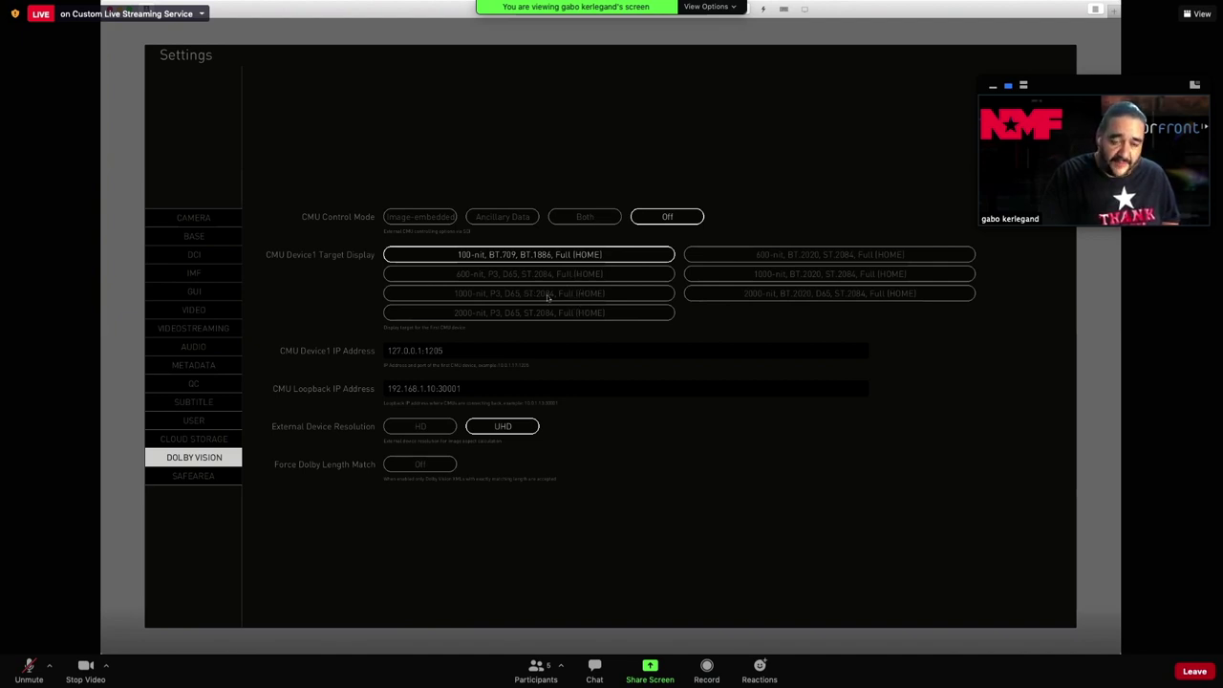
Set the CMU Device1 Target Display to 1000-nit, P3, D65, ST.2084, Full (HOME) and preview the parrot shot at 00:01:38:18
click(485, 296)
key(Escape)
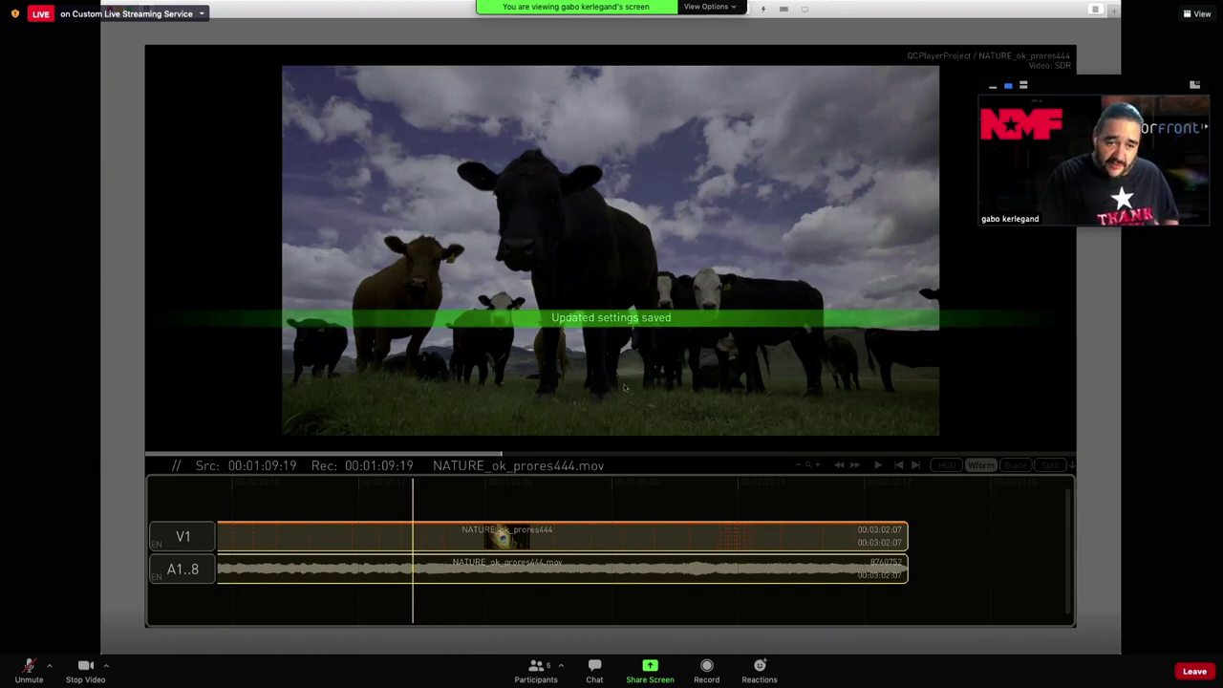
click(530, 486)
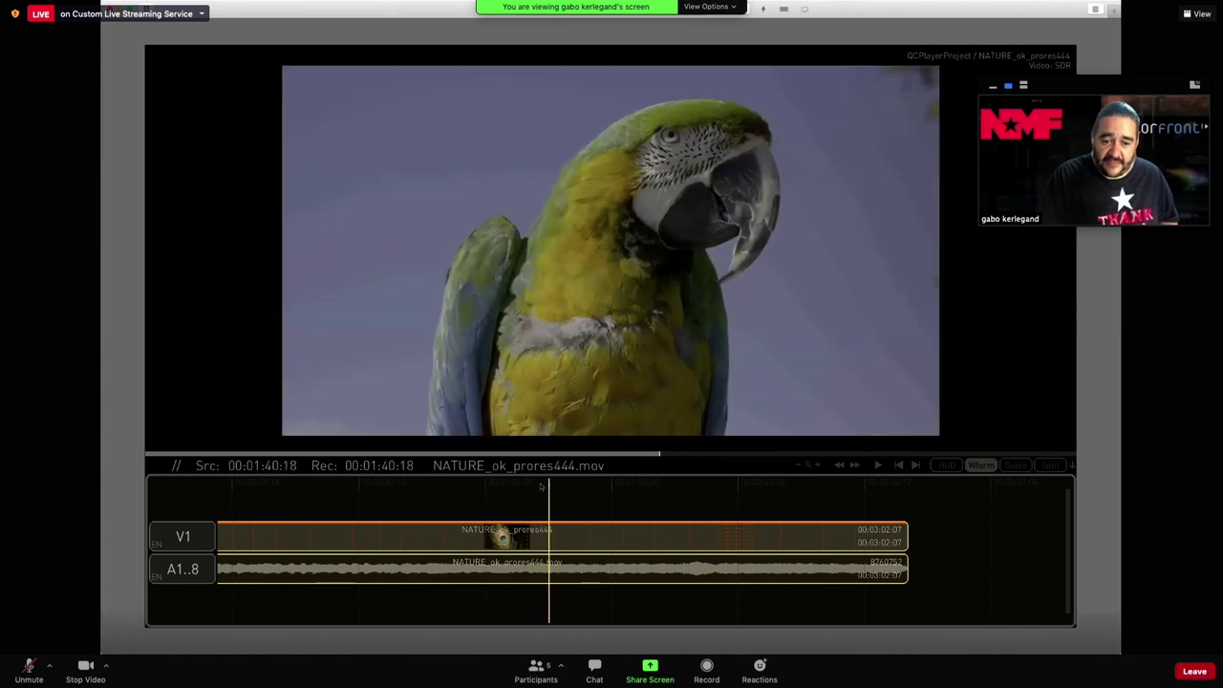
click(541, 486)
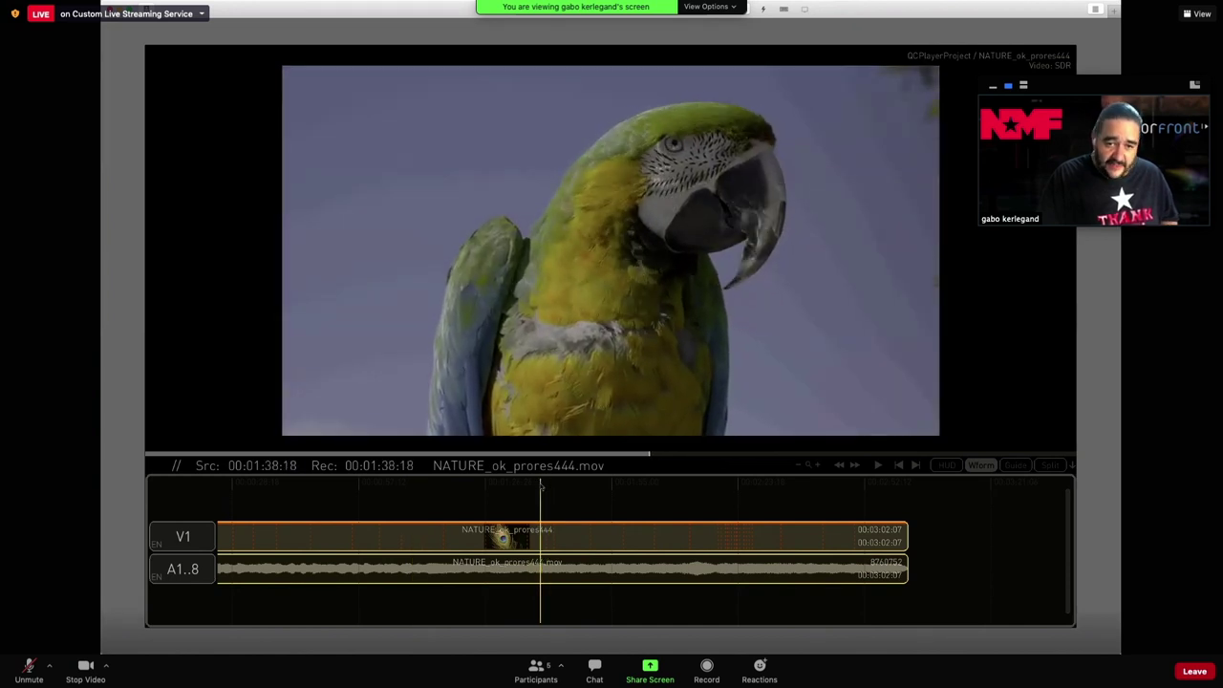
Set the CMU Device1 Target Display to 100-nit, BT.709, BT.1886, Full (HOME) and return to the parrot shot
key(super+comma)
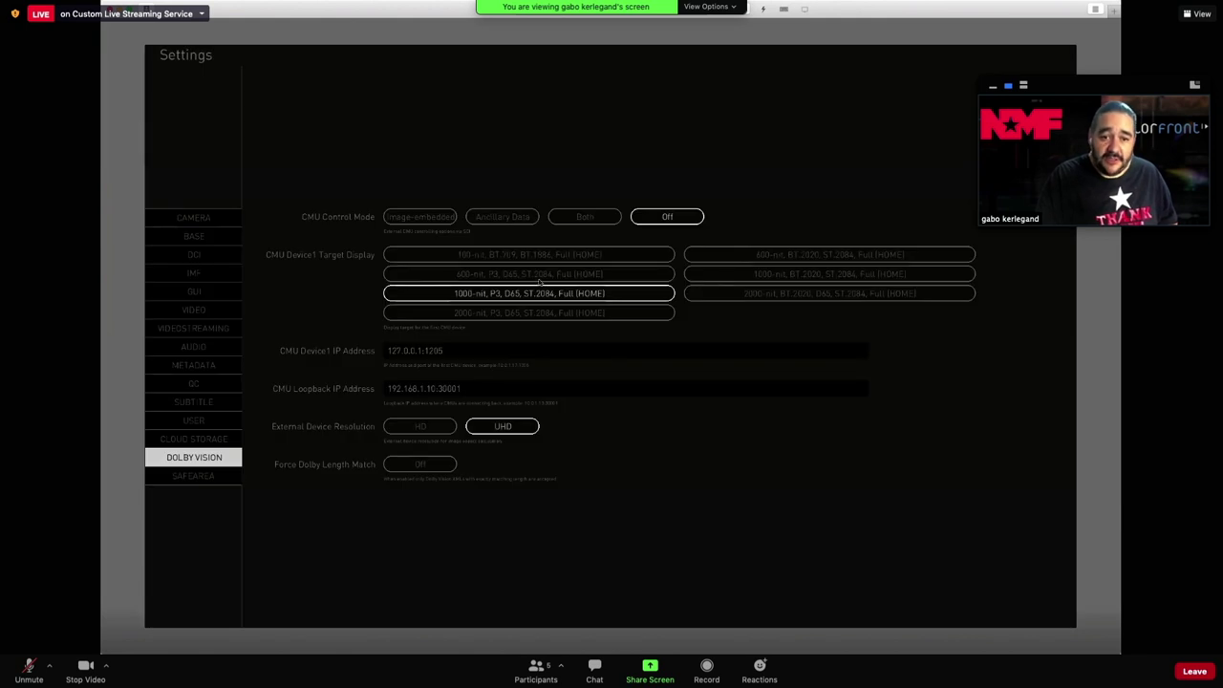
click(538, 256)
key(Escape)
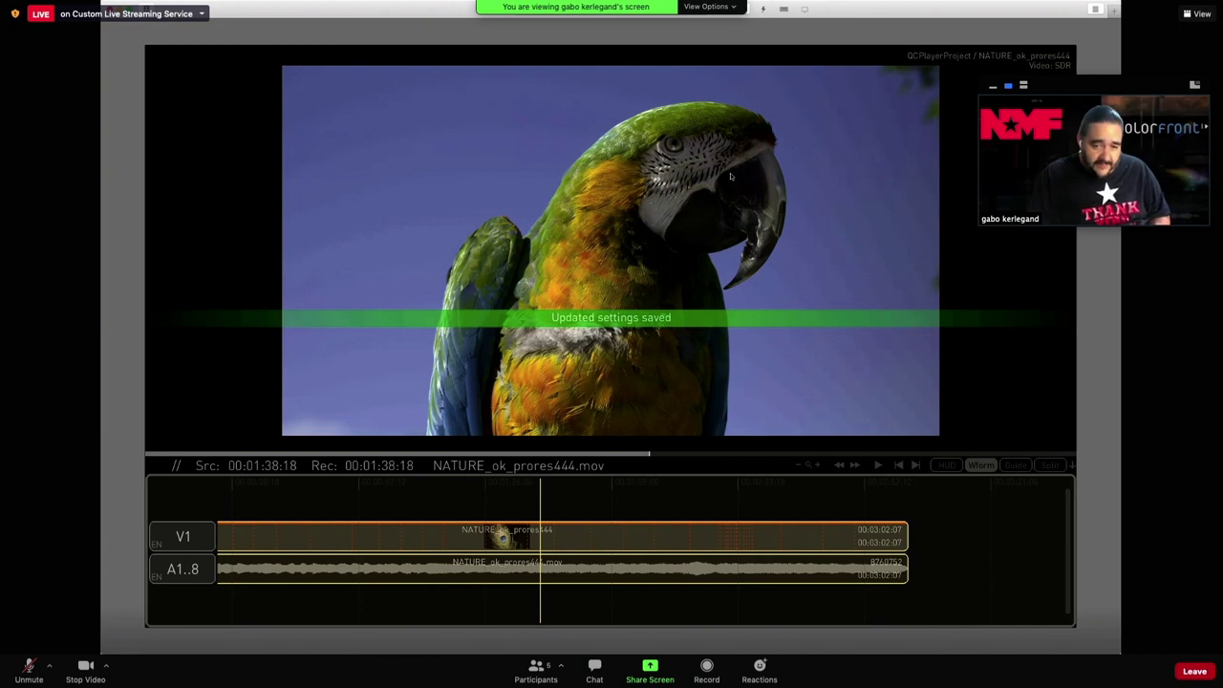
Set the CMU Device1 Target Display to 600-nit, P3, D65, ST.2084, Full (HOME) and save the settings
key(super+comma)
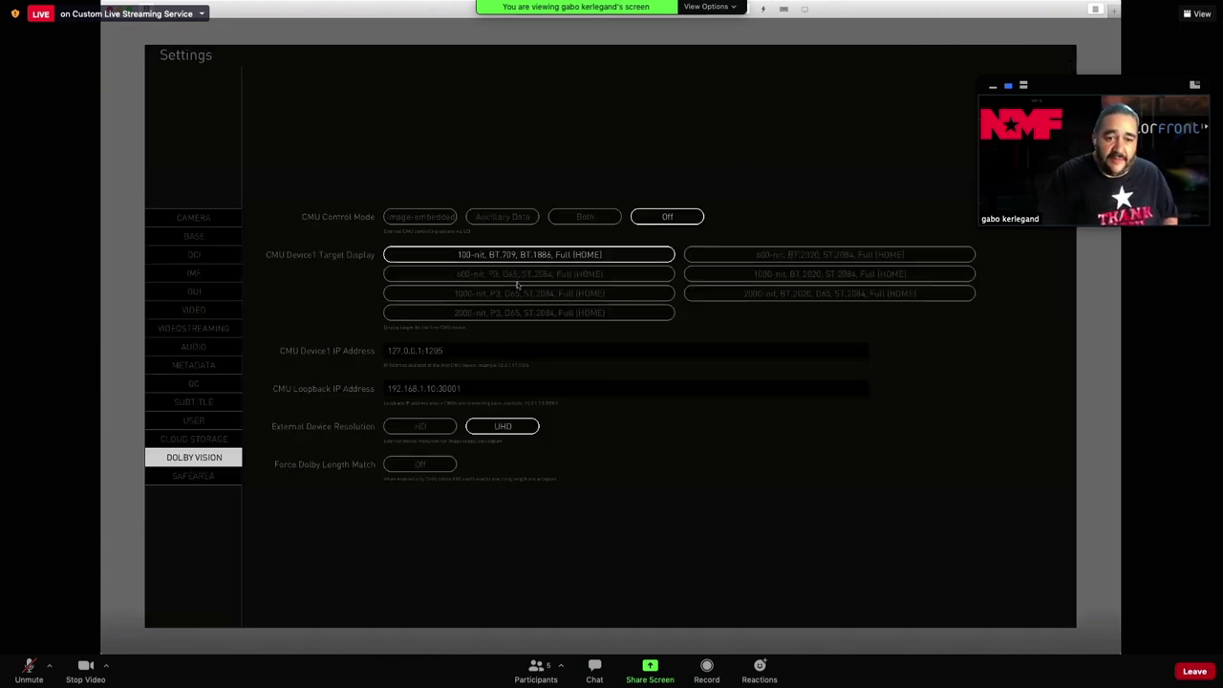
click(529, 274)
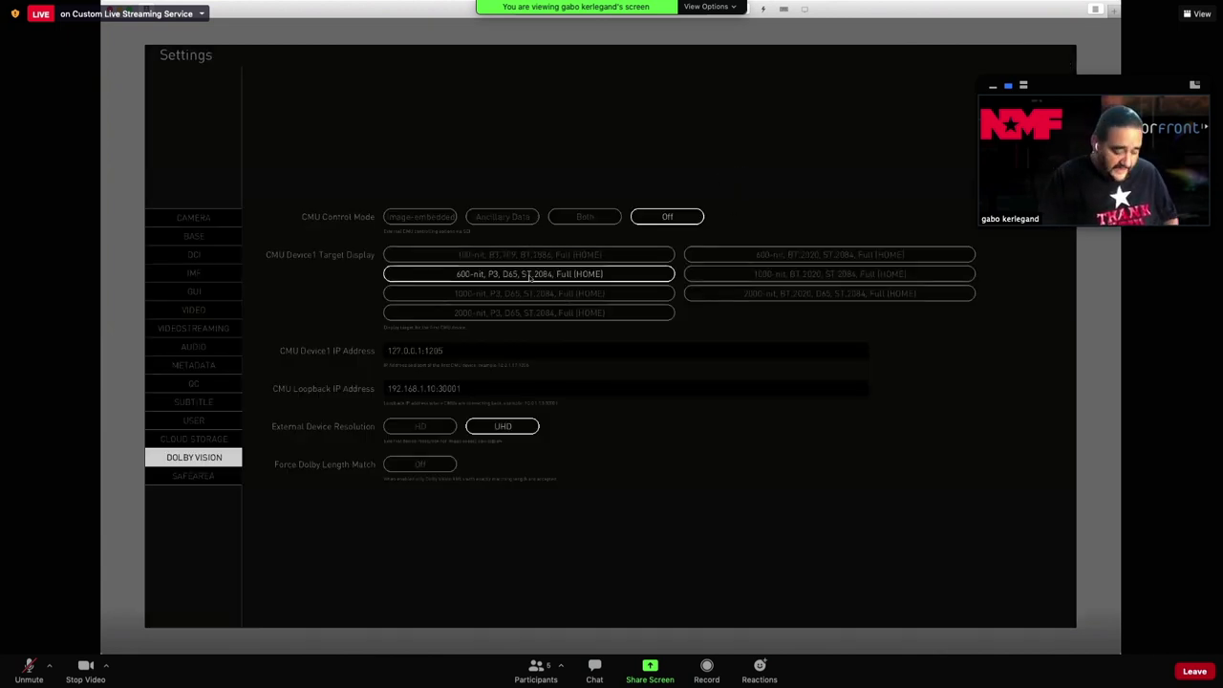
key(Escape)
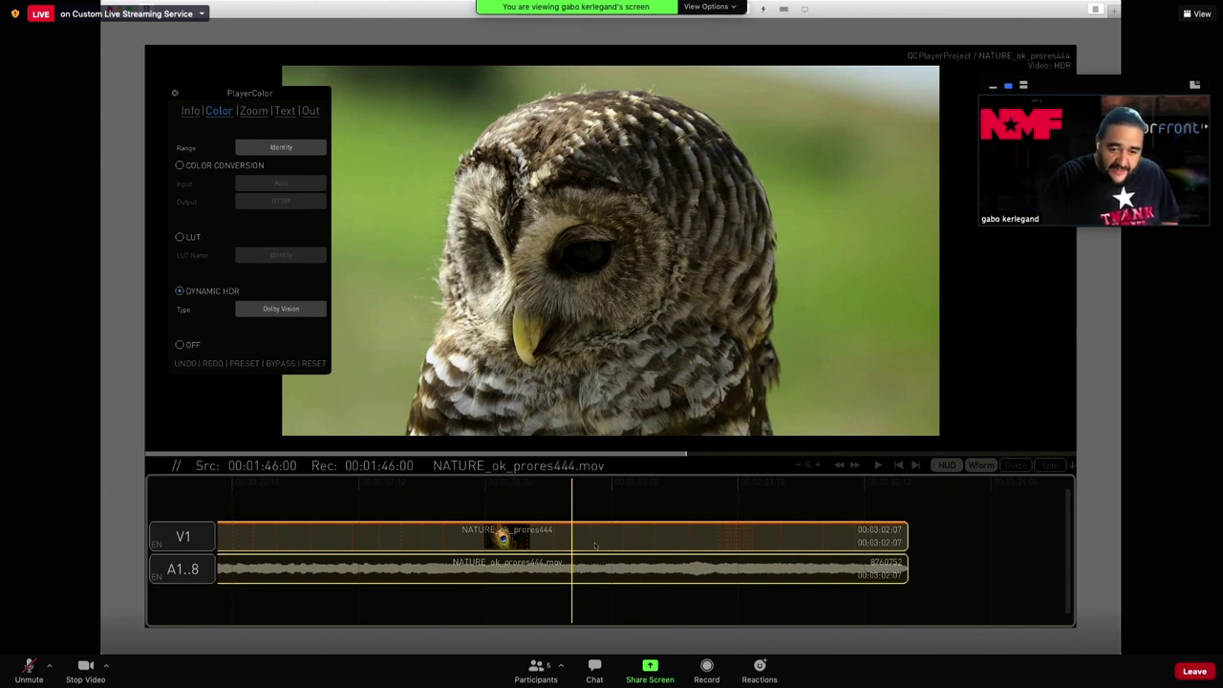
Examine the cut from the owl to the falcon shot frame by frame, from 00:01:50:00 to 00:01:50:07
click(577, 494)
drag(579, 496, 590, 495)
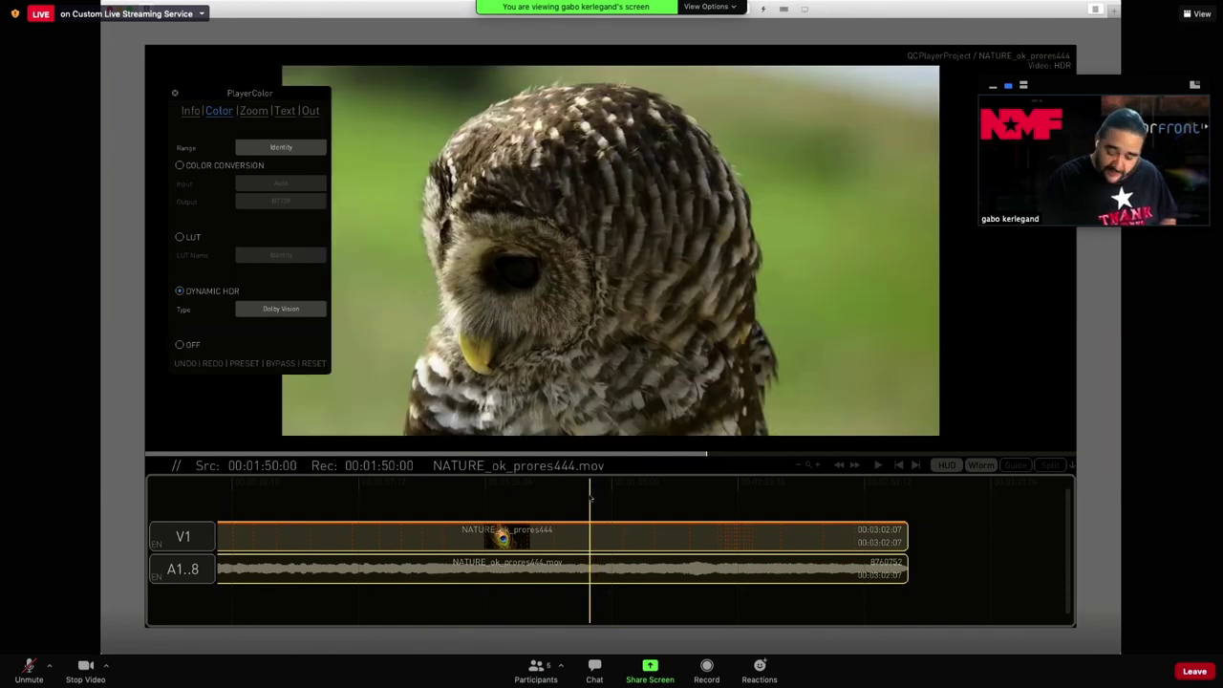
scroll(591, 495, up, 3)
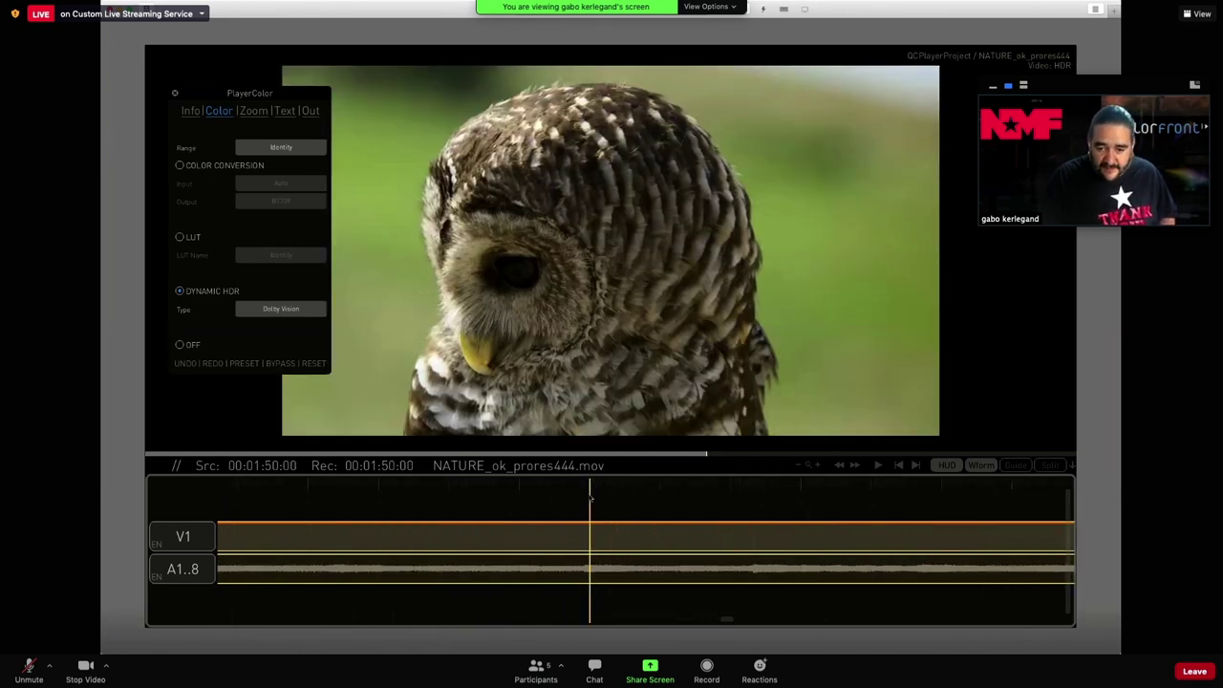
key(Right)
key(Right)
key(Right)
key(Right)
key(Right)
key(Right)
key(Right)
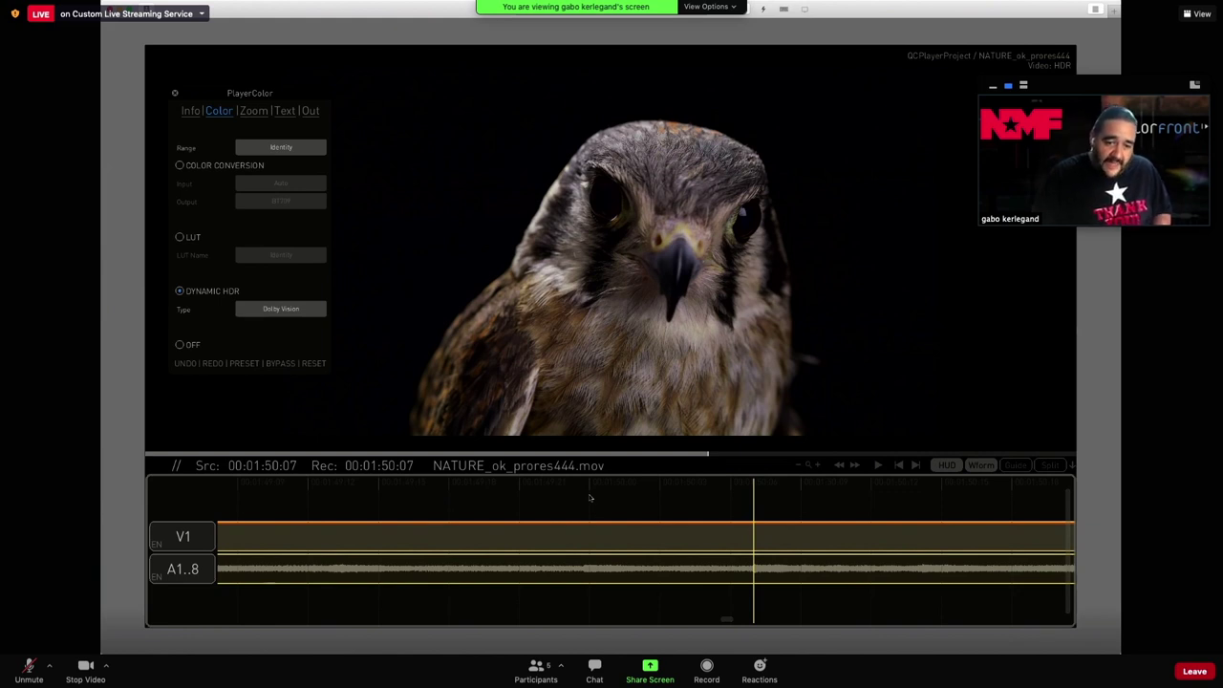
Return the playhead to the owl shot at 00:01:49:17 and reposition the PlayerColor panel beside the owl
drag(197, 99, 259, 82)
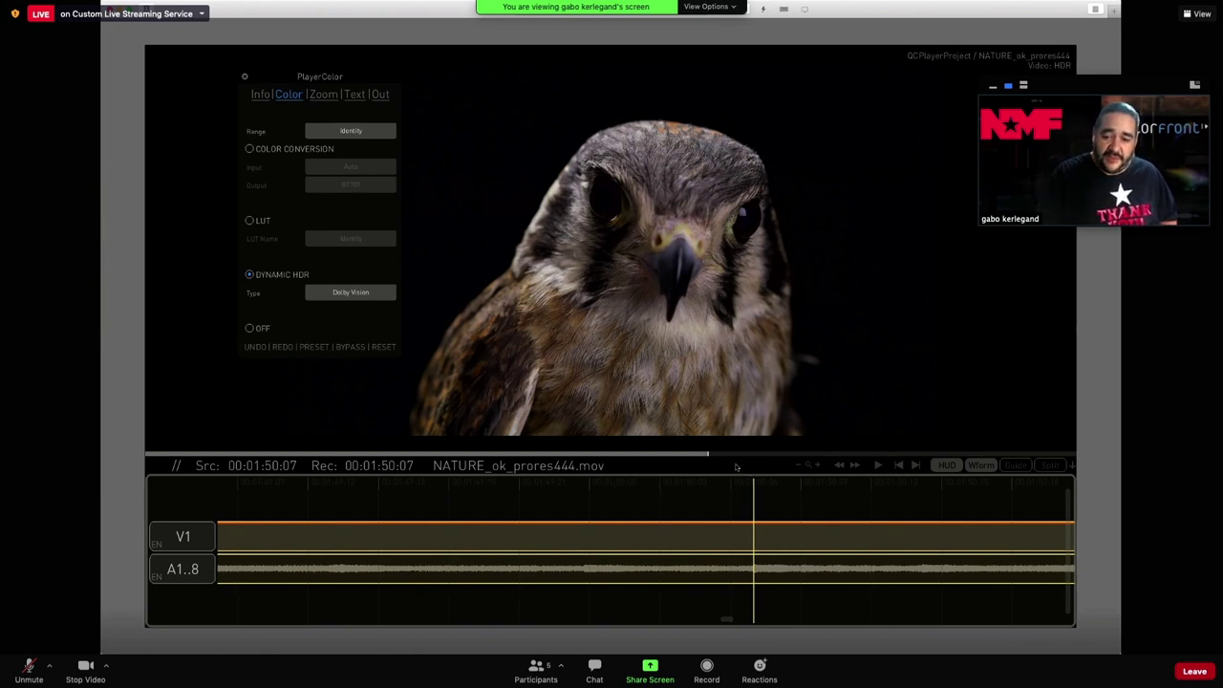
click(707, 495)
drag(688, 496, 594, 503)
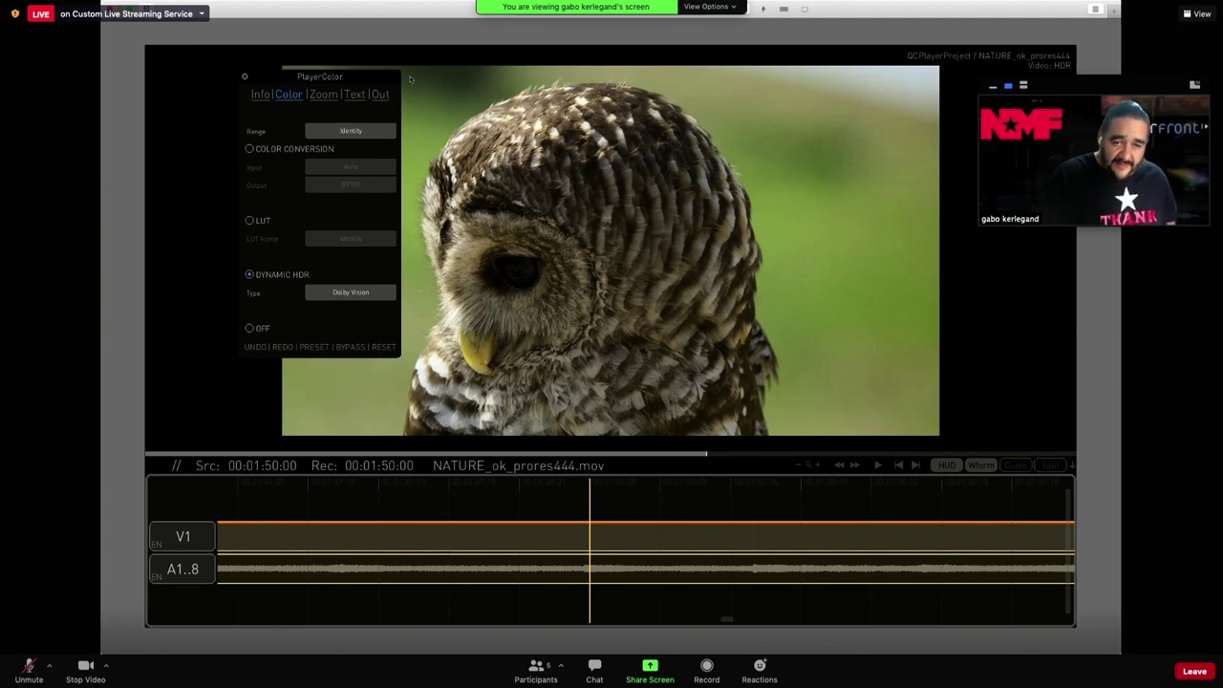
drag(569, 488, 447, 489)
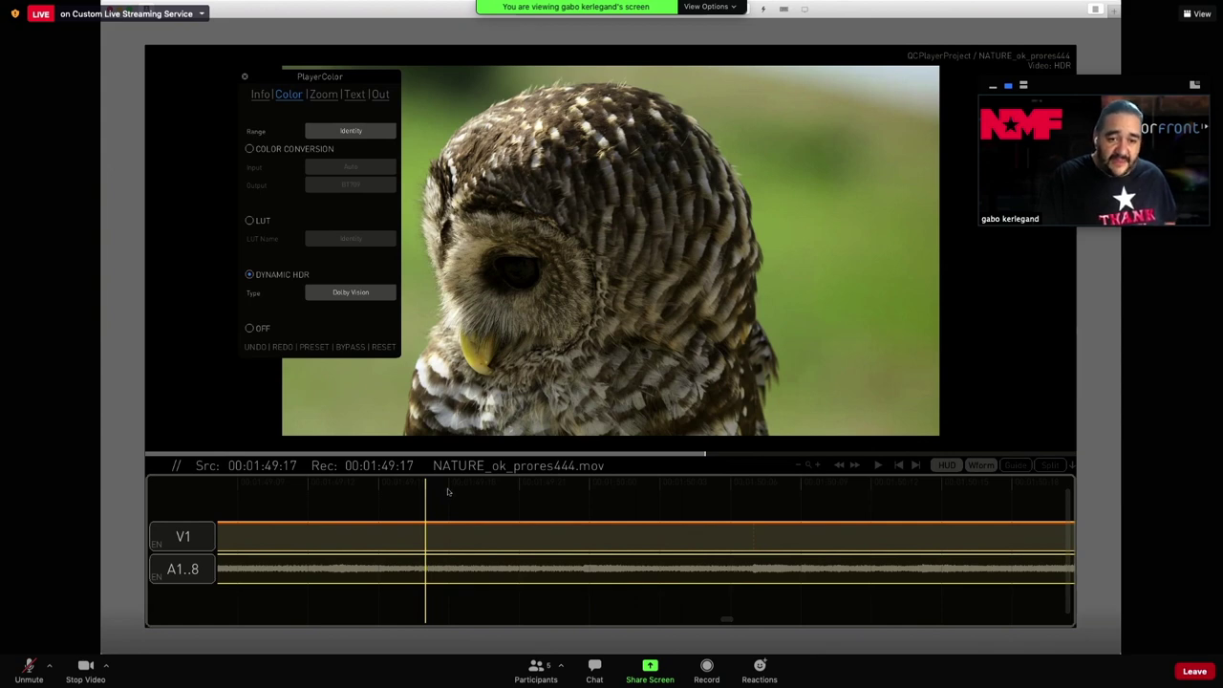
drag(374, 75, 308, 78)
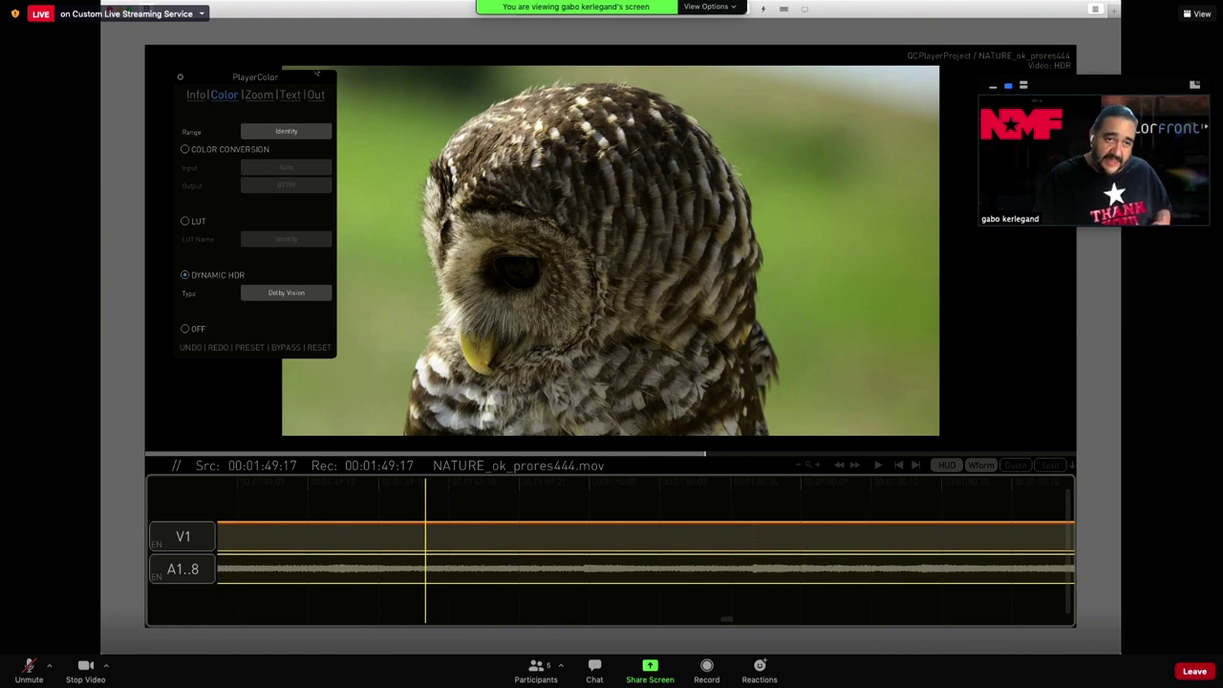
Unmute the microphone in the Zoom meeting
mouse_move(350, 40)
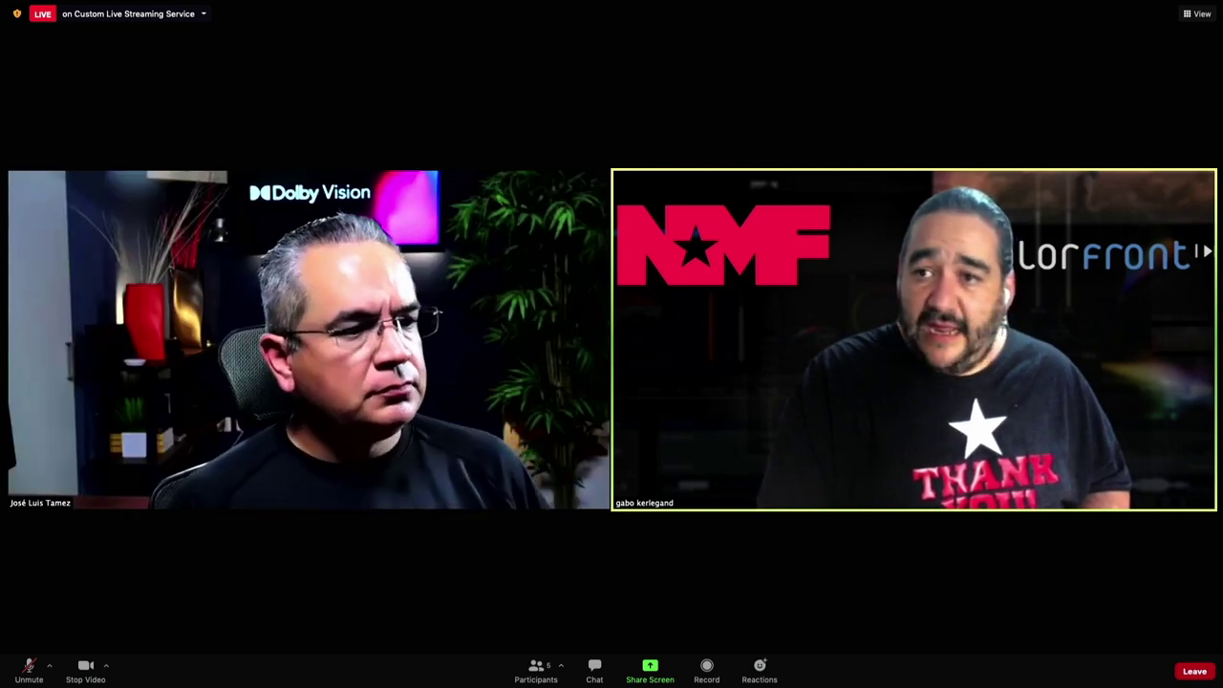
click(29, 672)
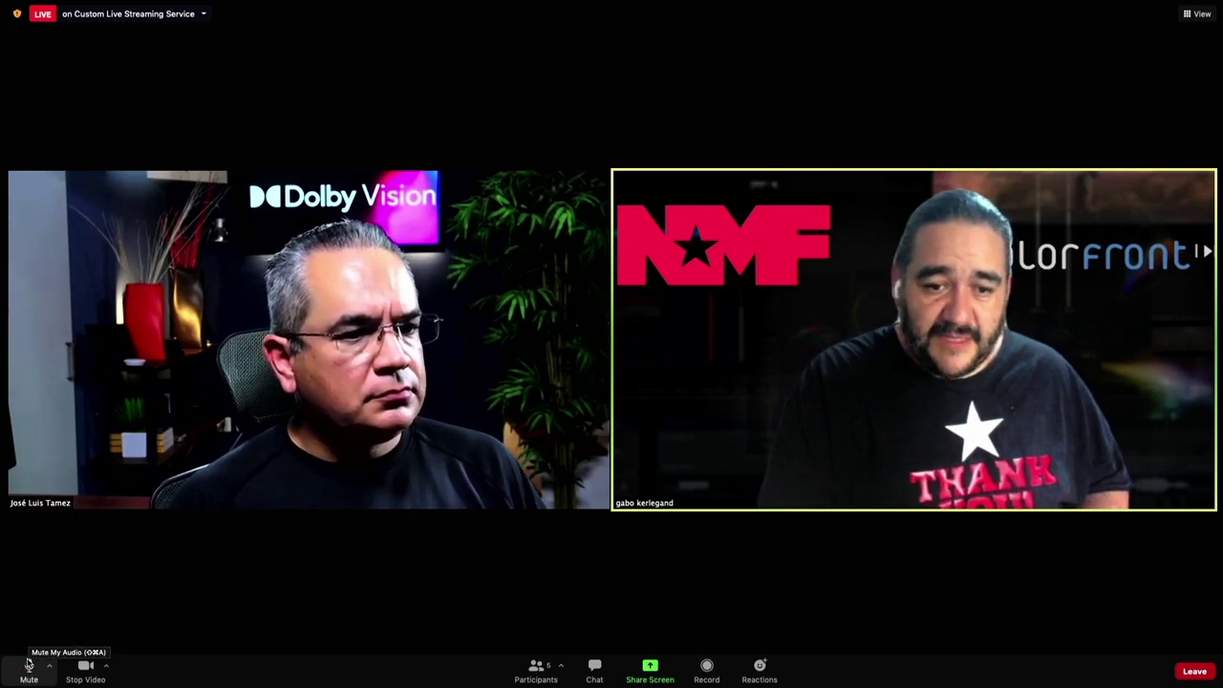